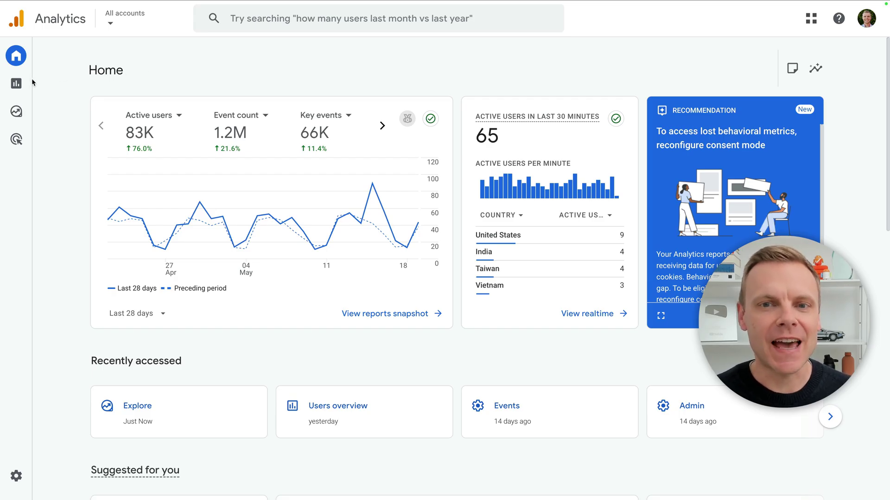
Create a blank exploration and name it "Landing Pages"
mouse_move(26, 92)
left_click(31, 113)
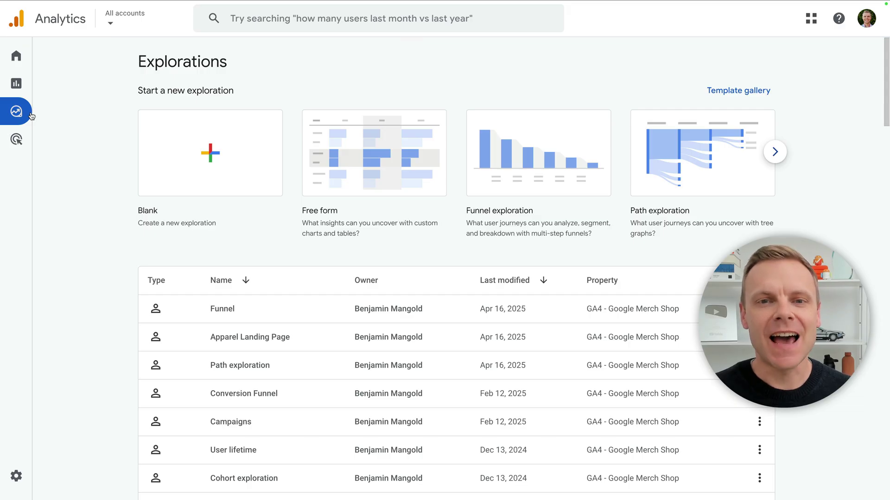
left_click(173, 155)
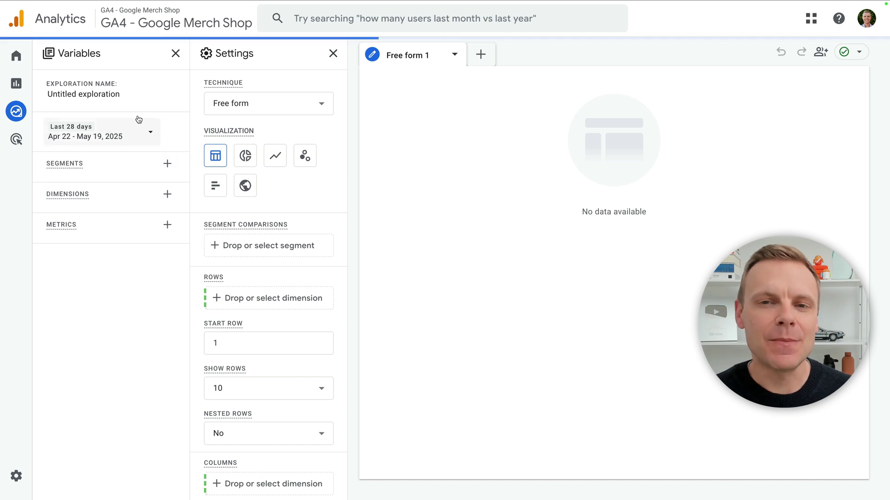
left_click(109, 95)
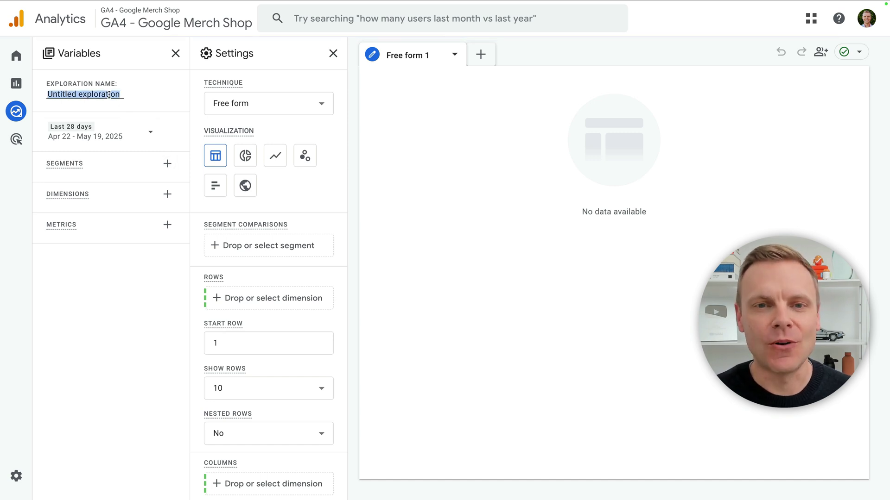
type("L")
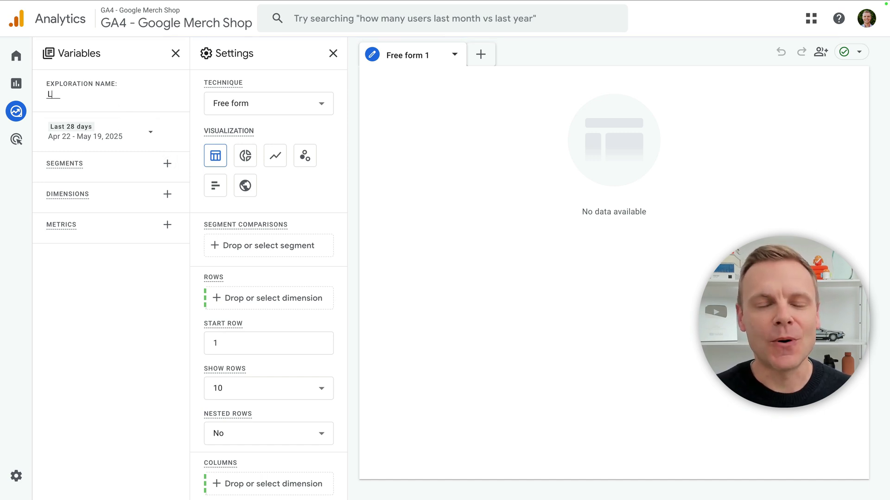
type("anding Pages")
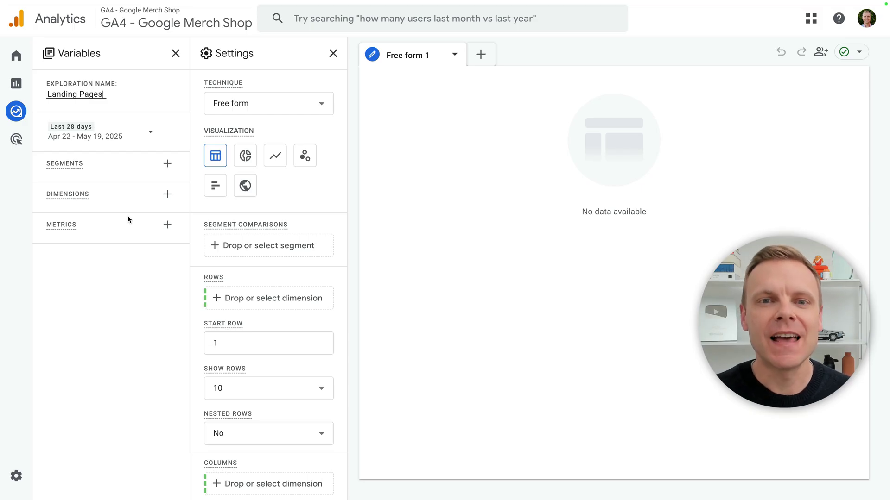
Find the Landing page dimension in the dimension selection and mark it for the exploration
left_click(167, 195)
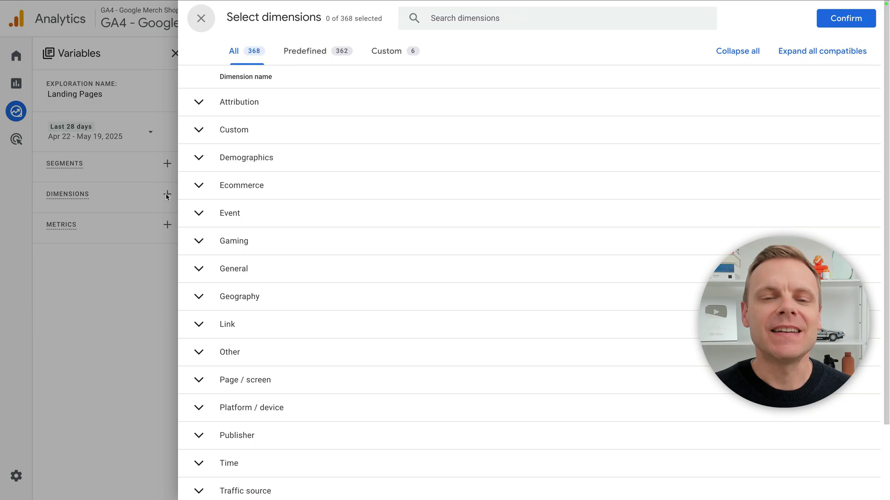
left_click(450, 17)
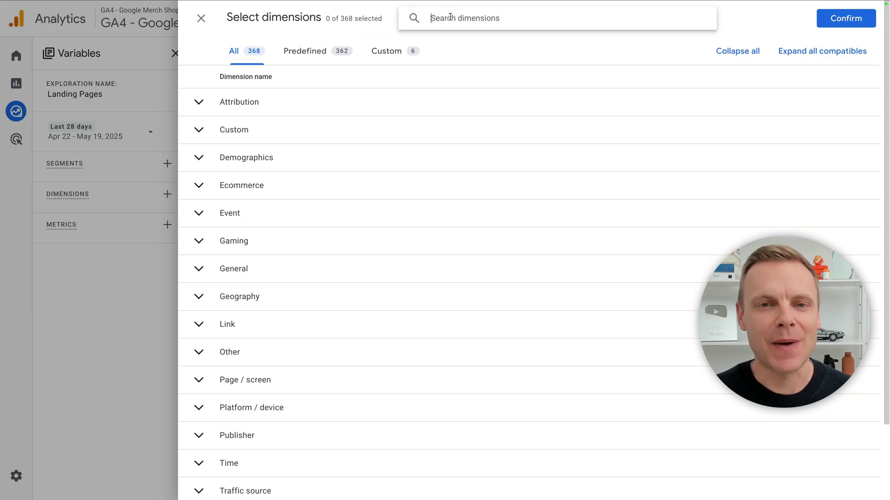
type("landing page")
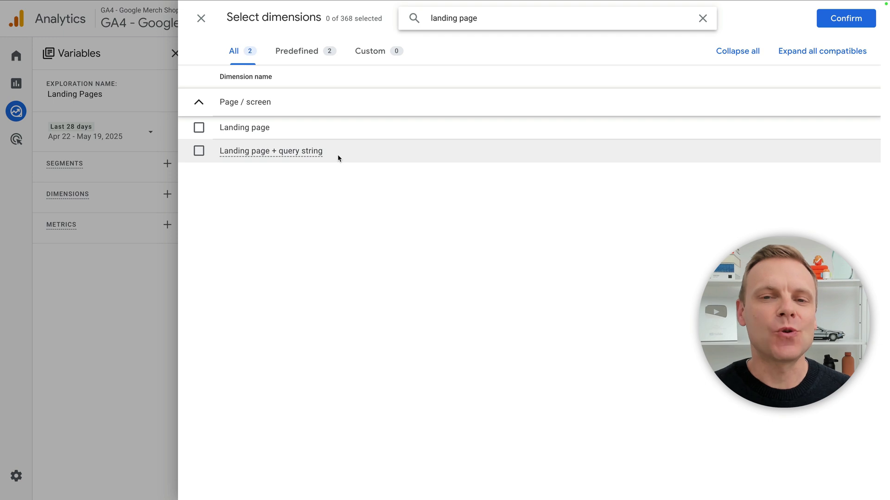
mouse_move(337, 156)
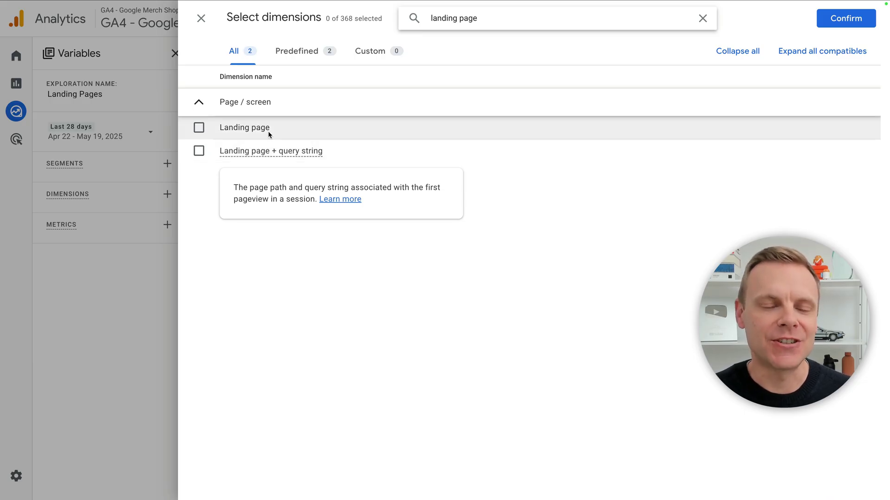
left_click(199, 128)
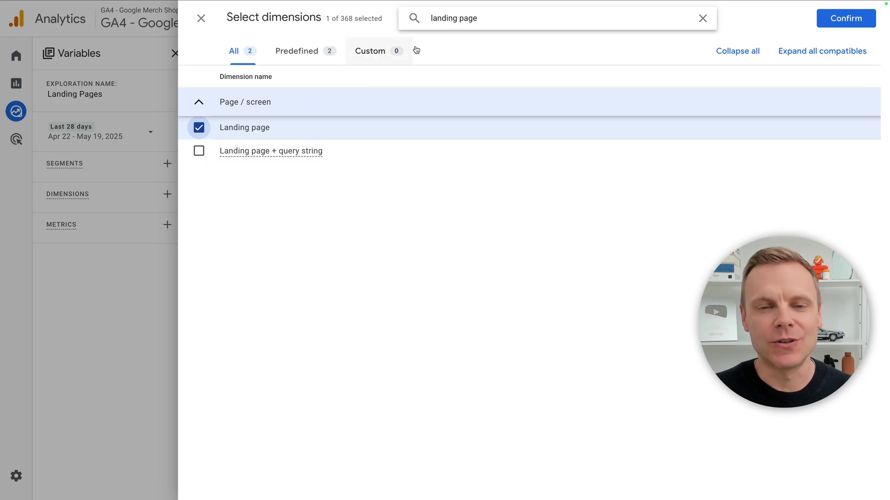
Also select the Session default channel group dimension and import the chosen dimensions into the exploration
triple_click(442, 21)
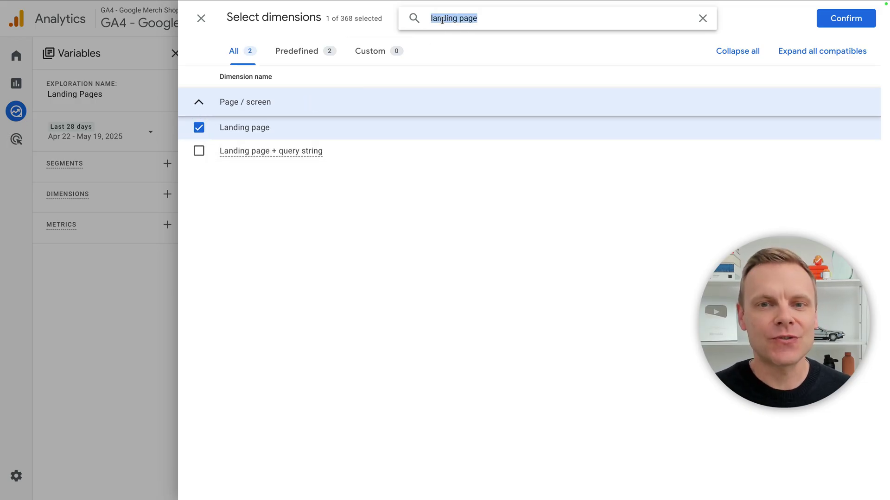
type("ses")
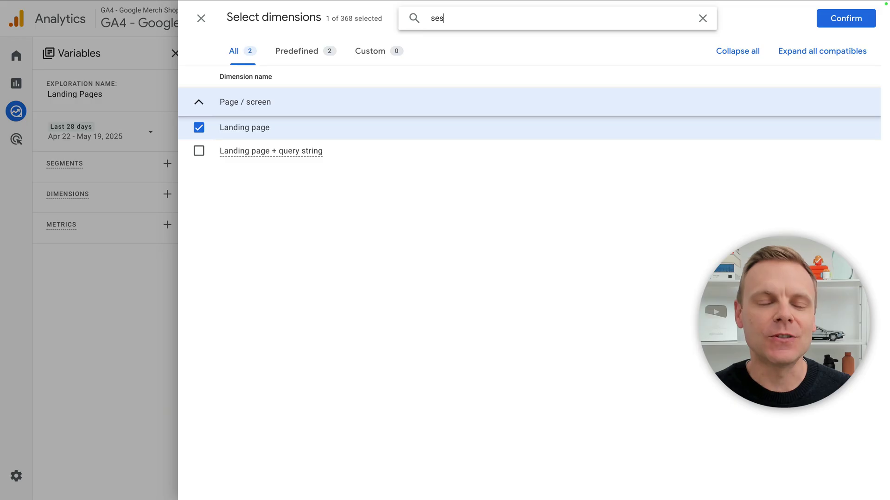
type("sion default ")
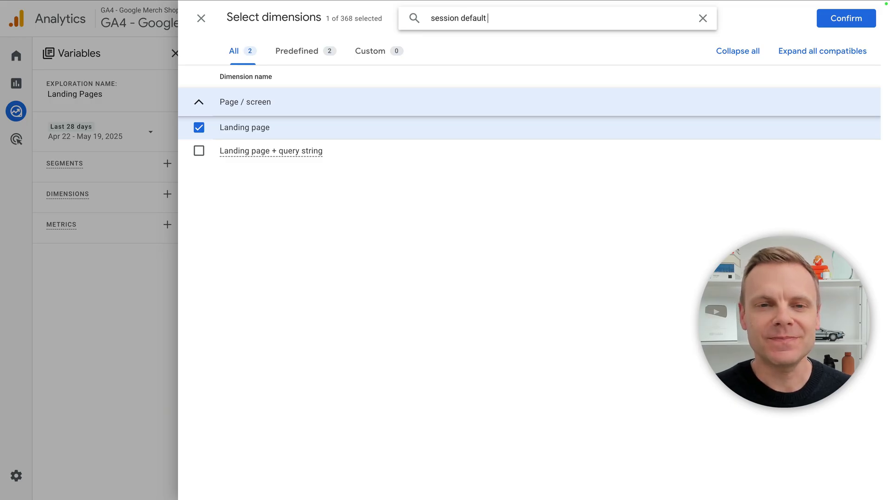
type("channel group")
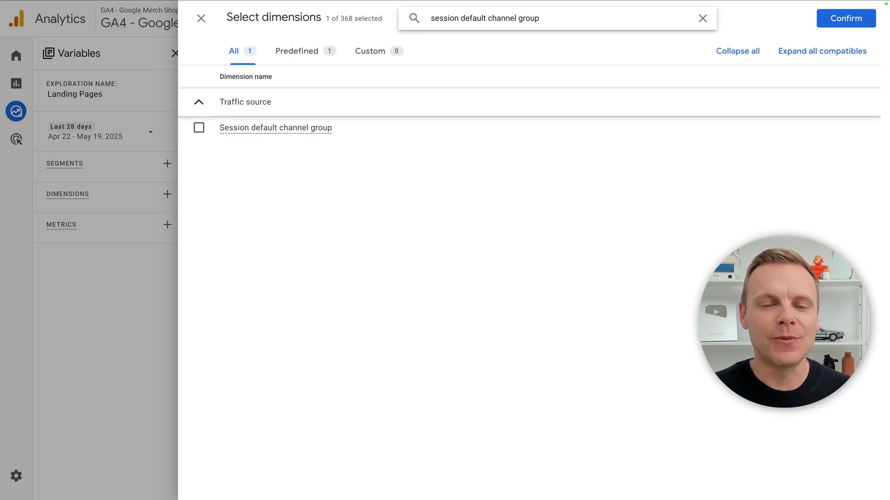
left_click(199, 129)
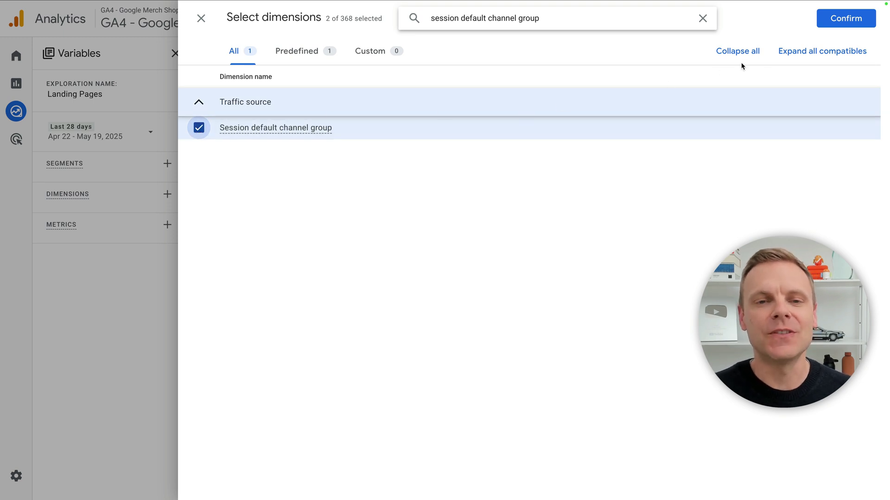
left_click(825, 24)
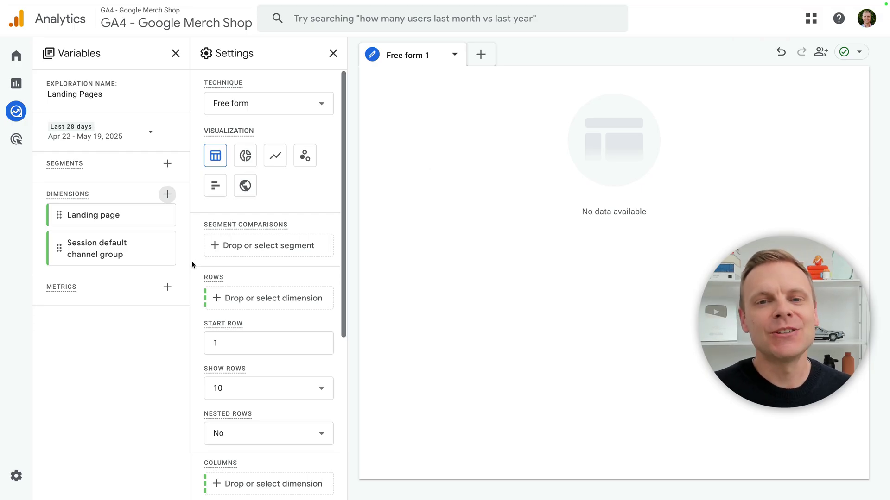
Find and select the Sessions and Active users metrics for the exploration
left_click(168, 288)
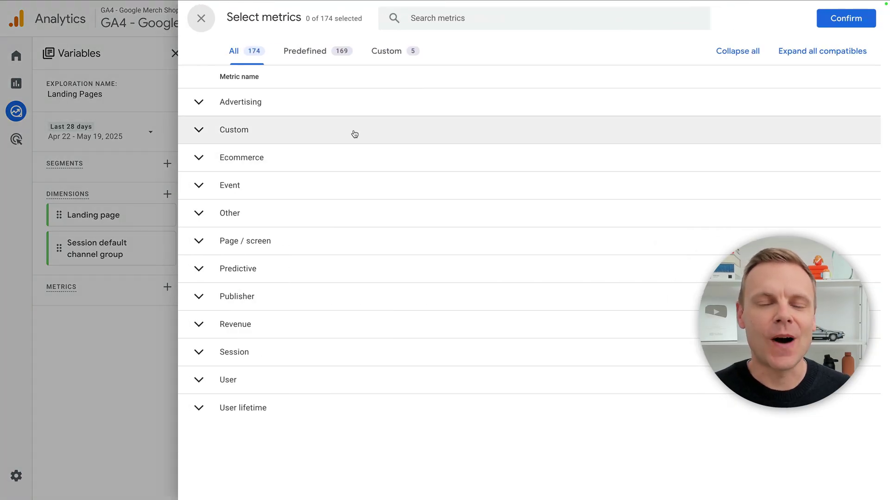
left_click(438, 20)
type("sessions")
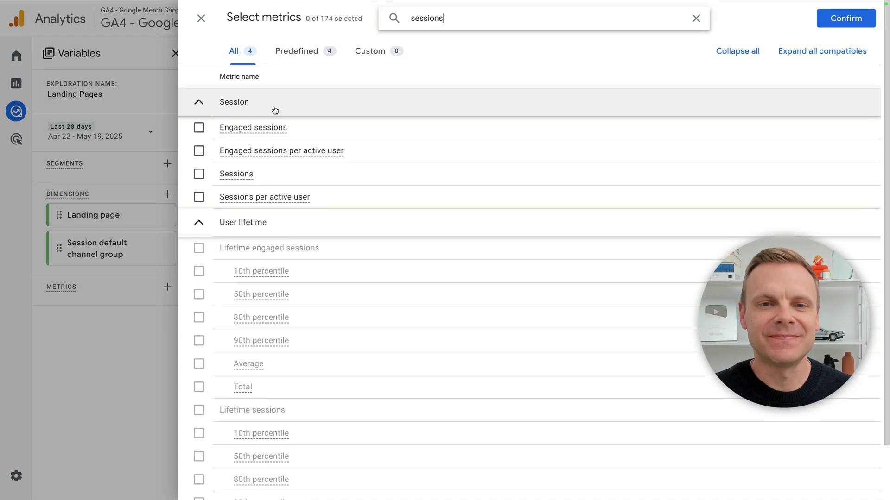
left_click(199, 173)
double_click(426, 18)
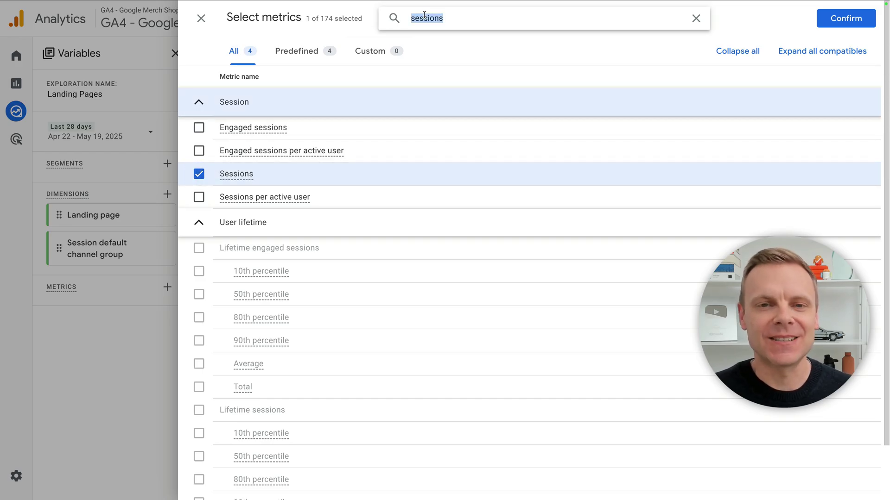
type("active users")
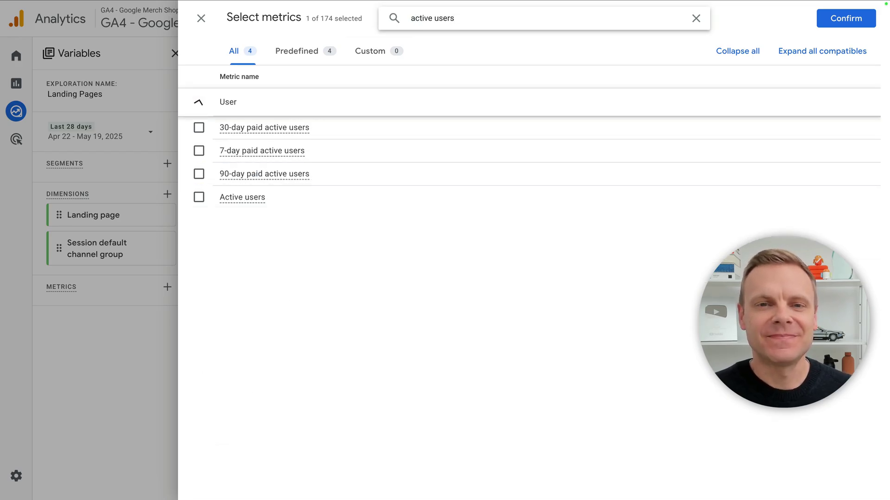
left_click(199, 197)
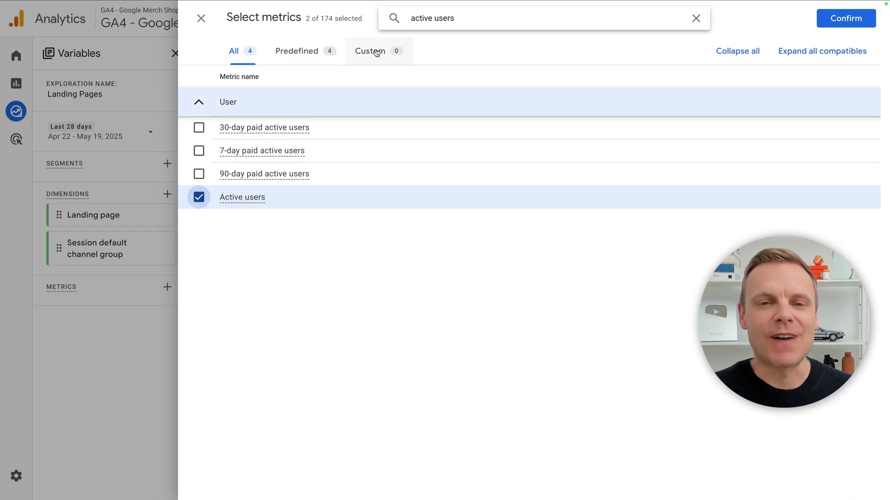
Add the Engagement rate and Key events metrics to the current metric selection
triple_click(415, 19)
type("engagement rate")
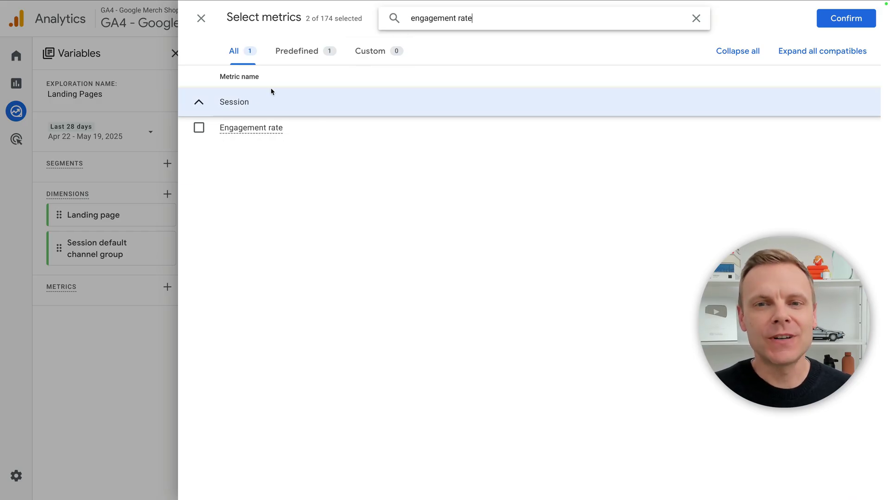
left_click(199, 128)
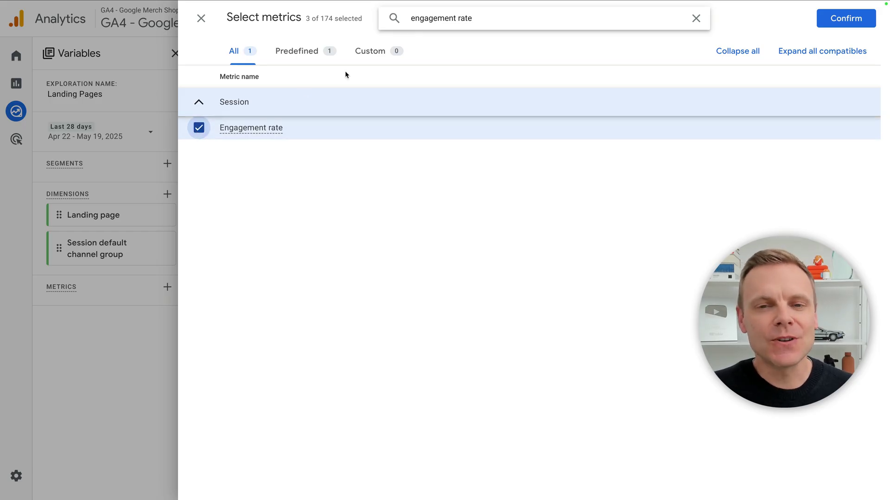
triple_click(431, 20)
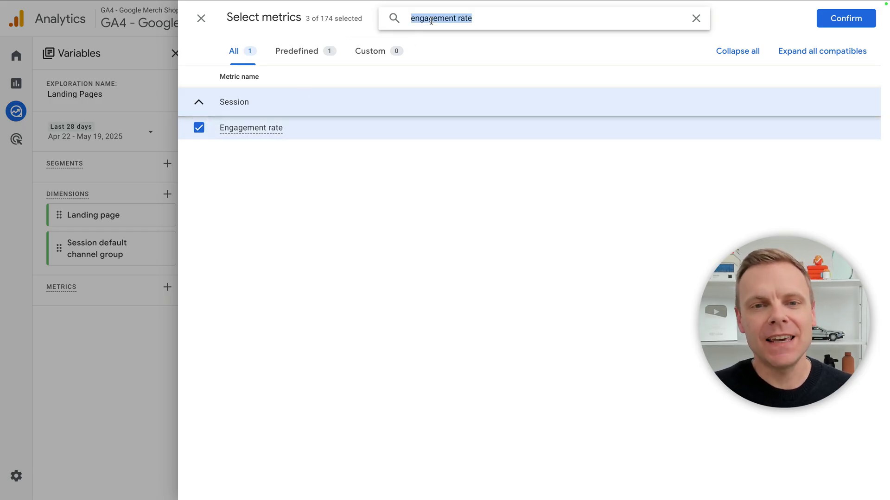
type("key events")
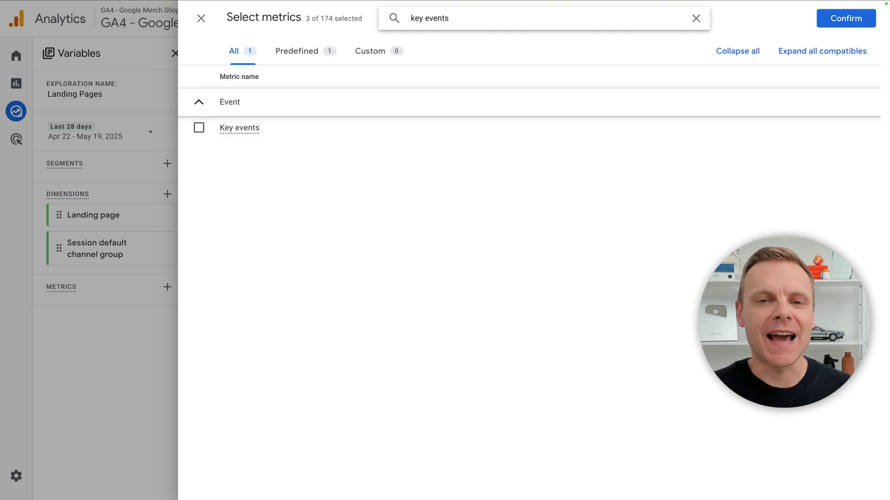
left_click(199, 129)
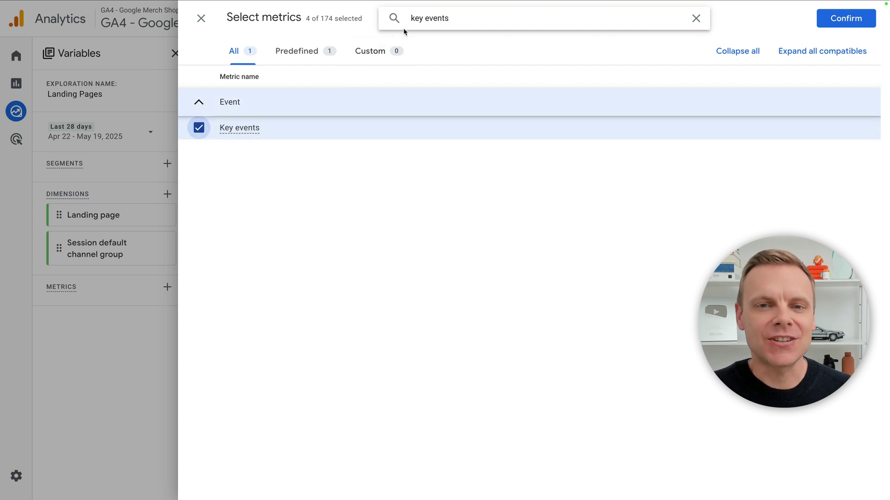
Select the Session key event rate metric as well and import the chosen metrics into the exploration
triple_click(421, 17)
type("session key event")
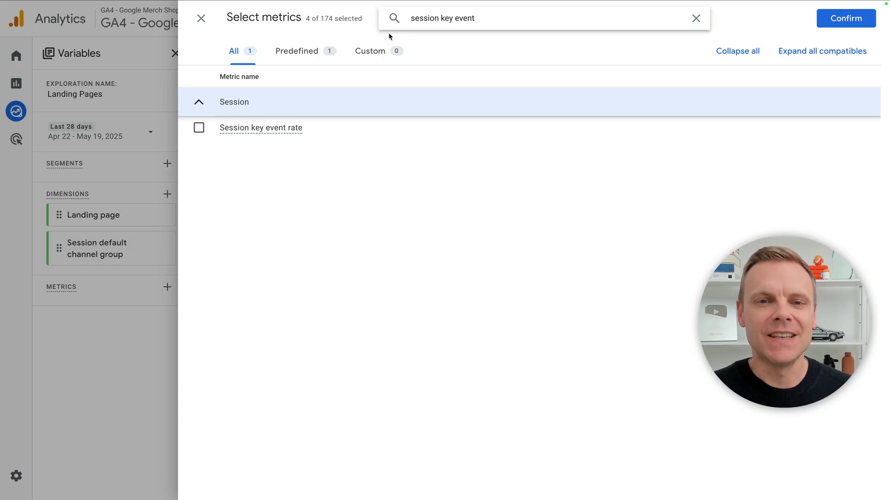
left_click(199, 128)
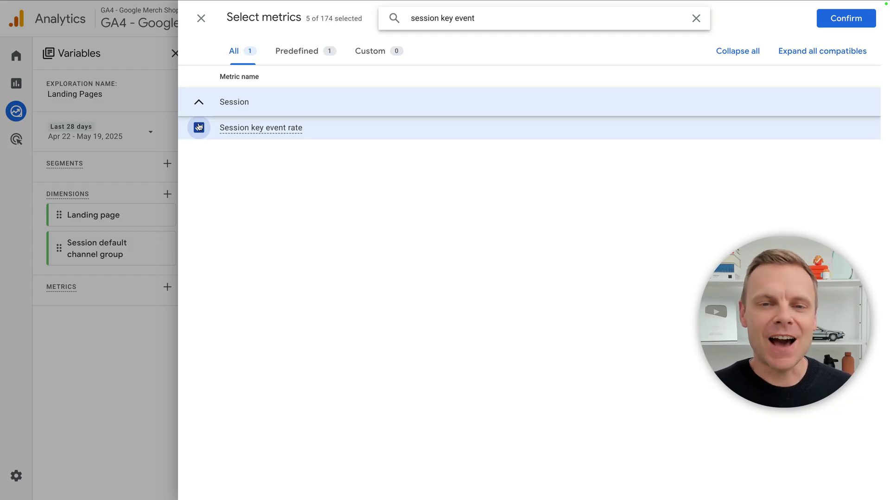
left_click(831, 25)
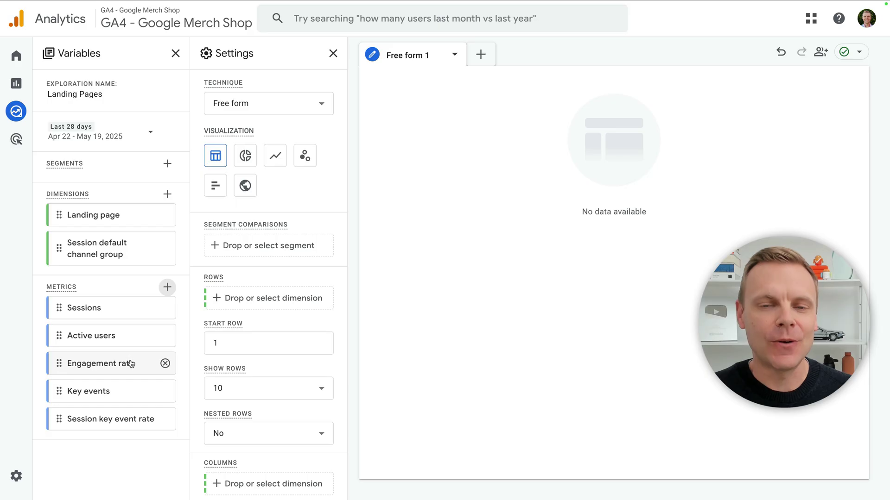
Use Landing page as the row dimension with Sessions, Active users, Engagement rate, Key events and Session key event rate as the values
mouse_move(133, 372)
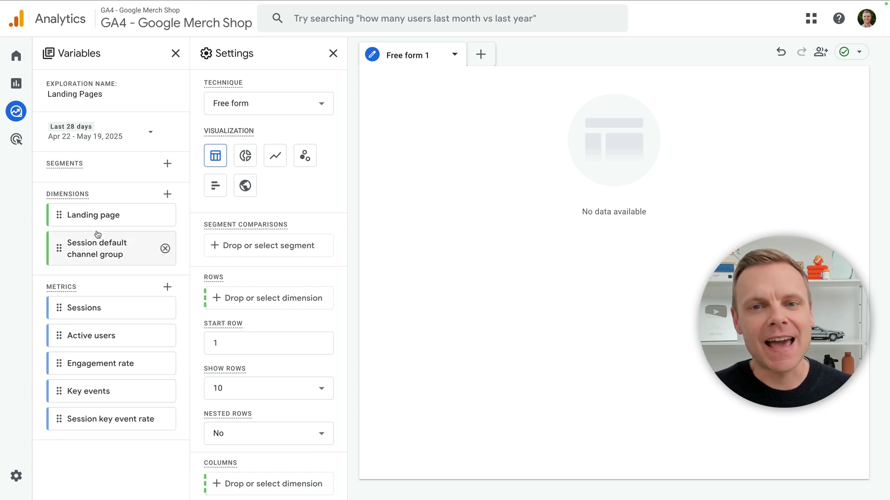
double_click(109, 217)
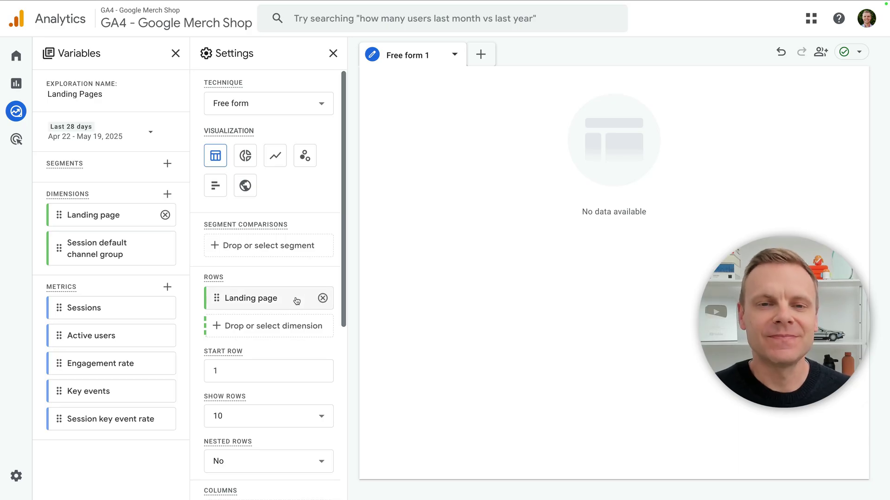
double_click(123, 310)
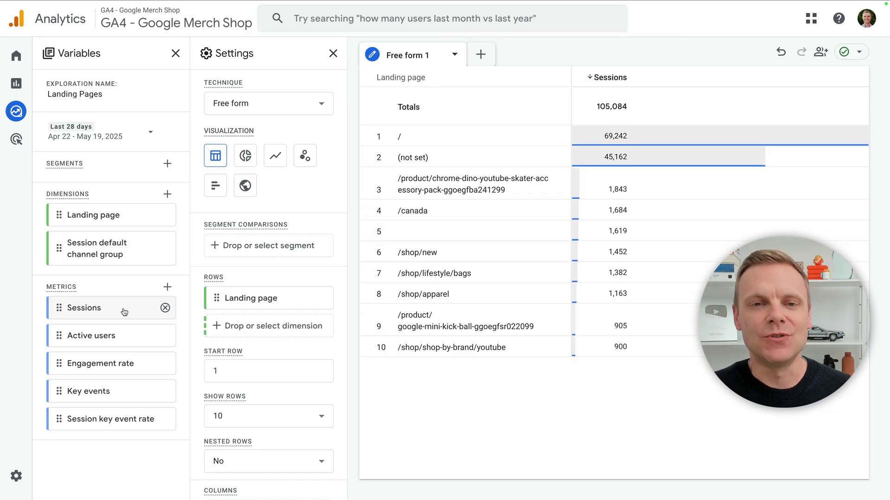
double_click(116, 336)
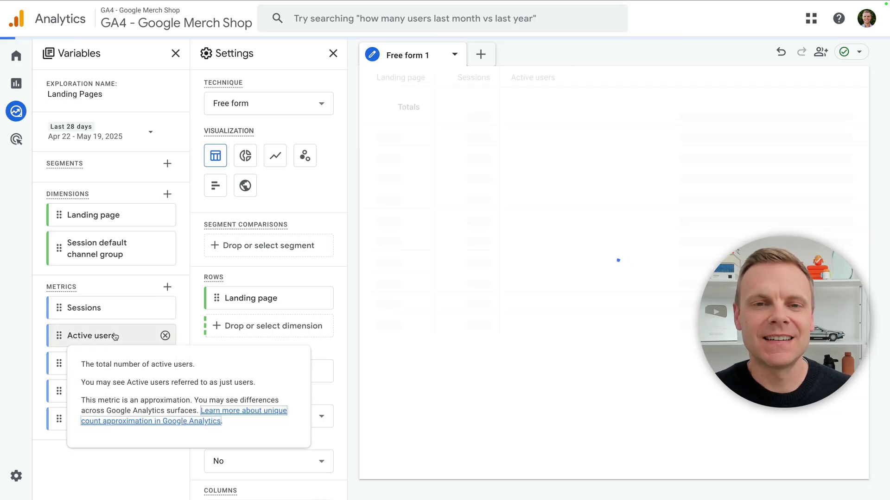
double_click(47, 358)
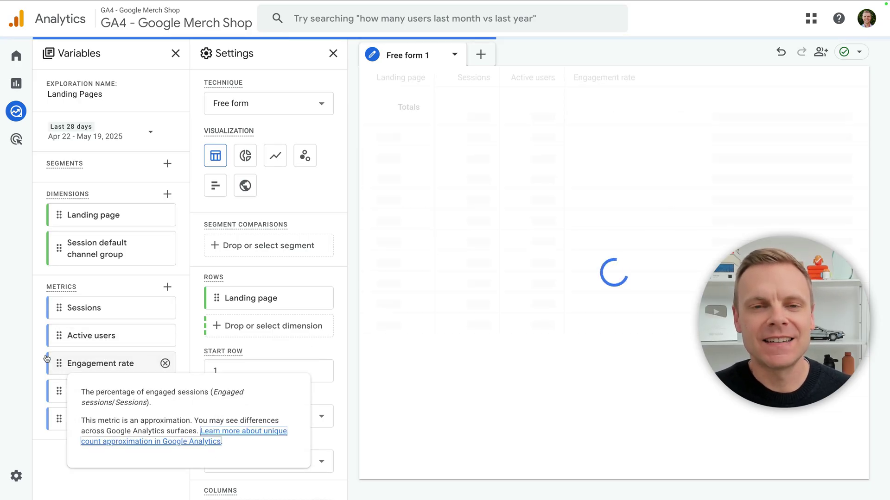
double_click(97, 389)
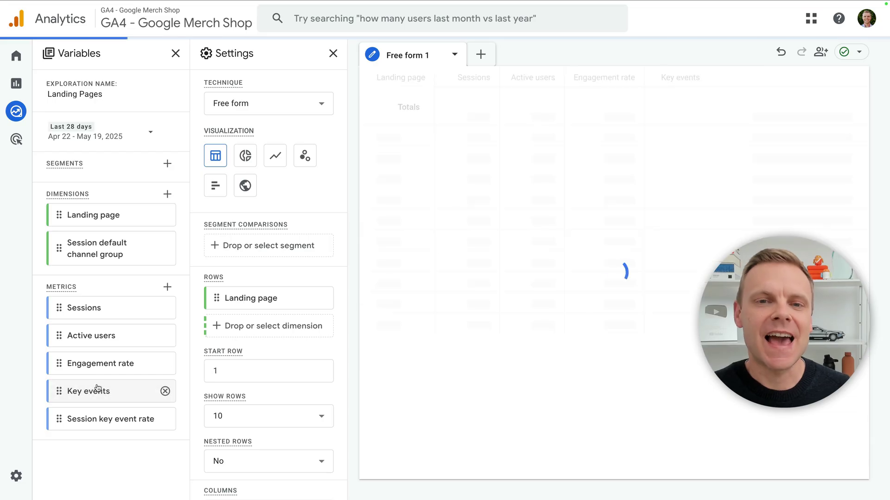
double_click(102, 419)
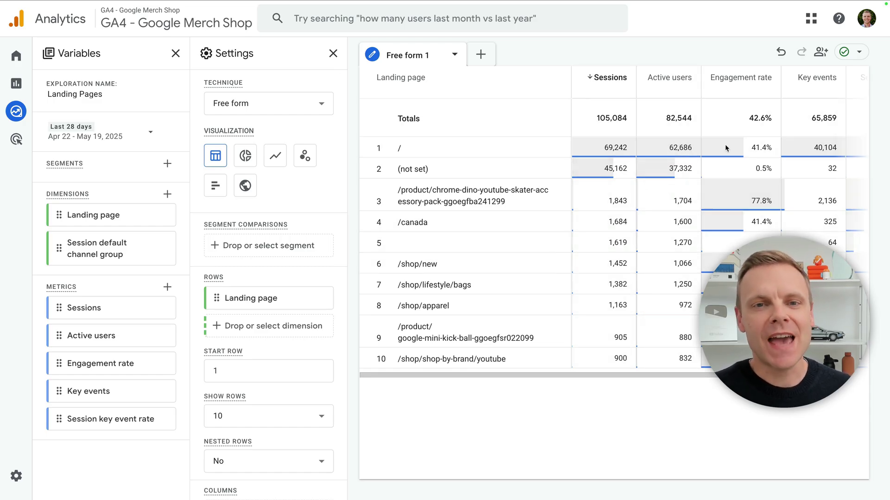
scroll(725, 148, "right", 3)
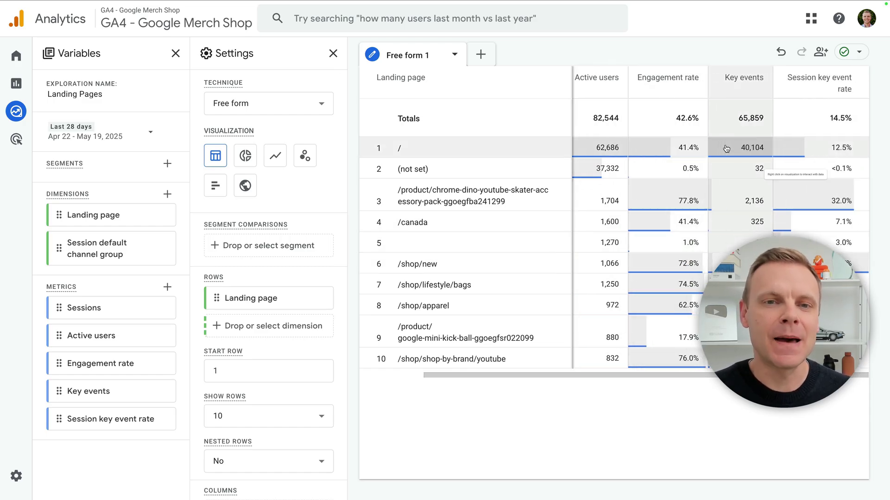
scroll(726, 148, "left", 3)
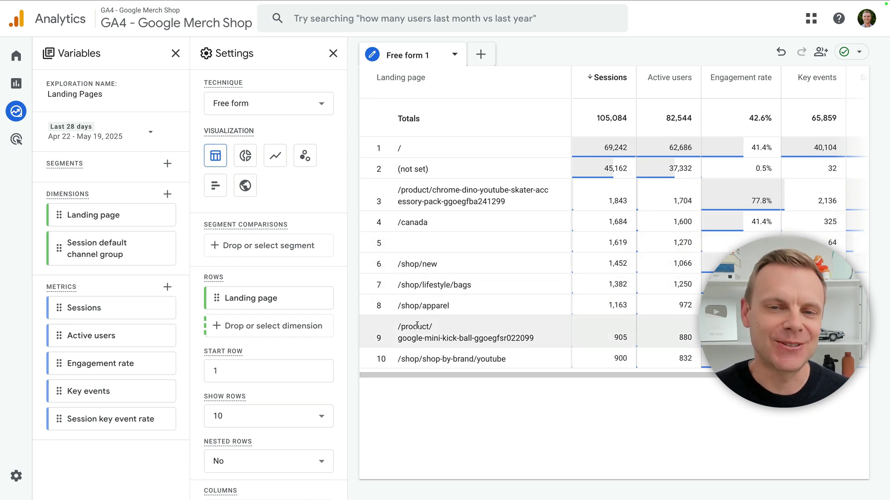
Set the landing page table to show 50 rows
scroll(327, 347, "down", 3)
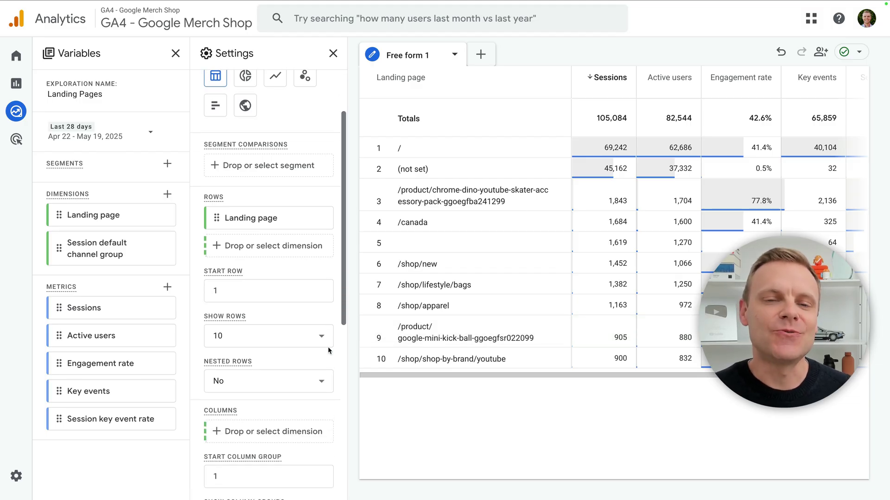
left_click(262, 298)
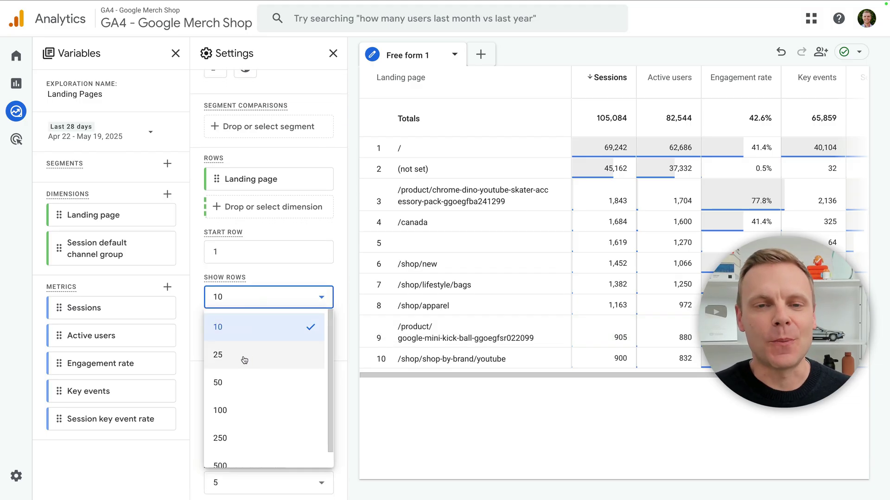
left_click(241, 388)
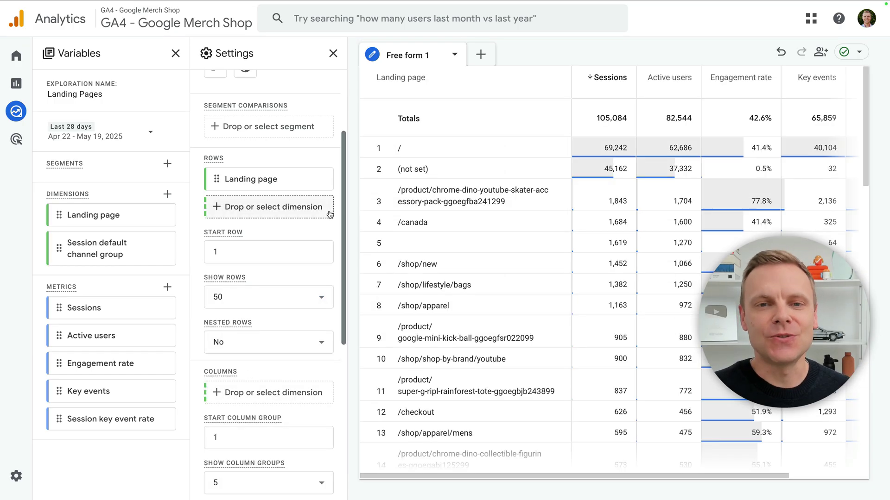
Rename the Free form 1 tab as Landing Pages
double_click(414, 56)
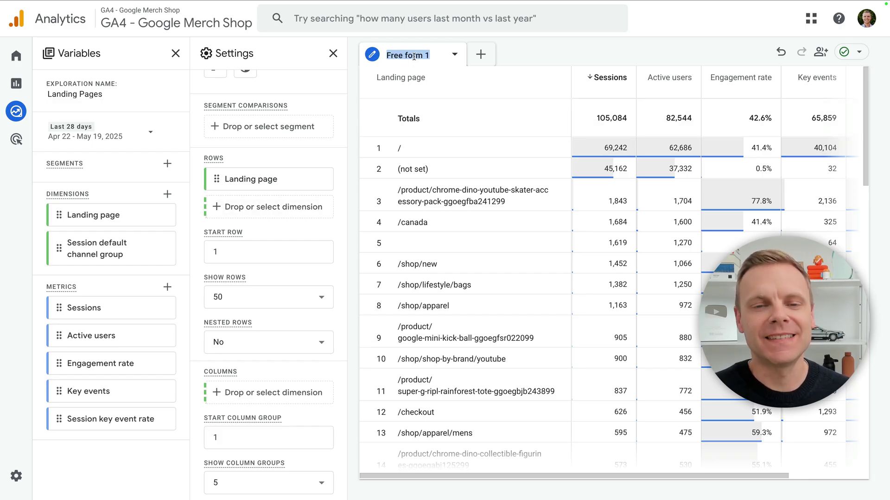
type("Land")
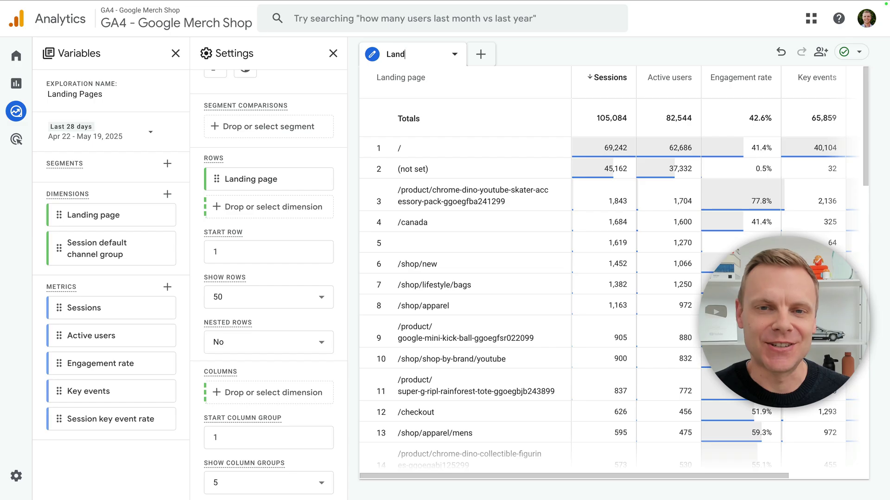
type("ing Pages")
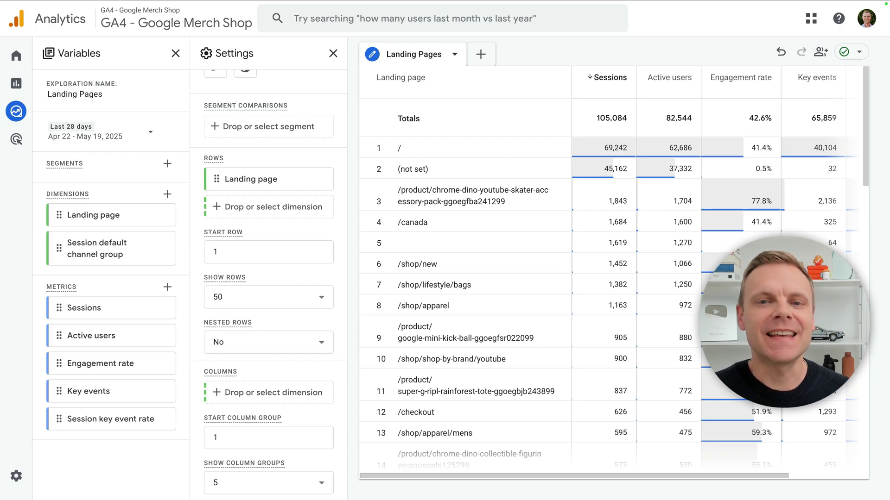
Duplicate the Landing Pages tab and rename the copy as Organic Search Landing Pages, keeping its table sorted by Sessions in descending order
left_click(454, 54)
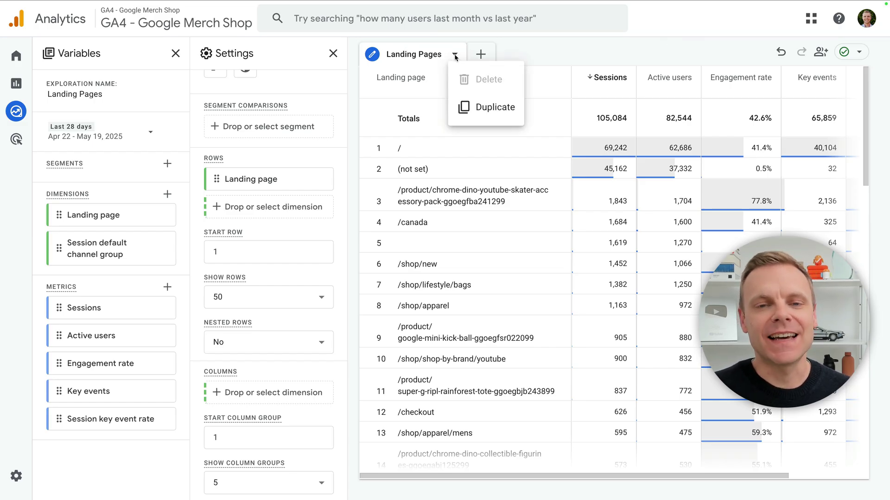
left_click(468, 107)
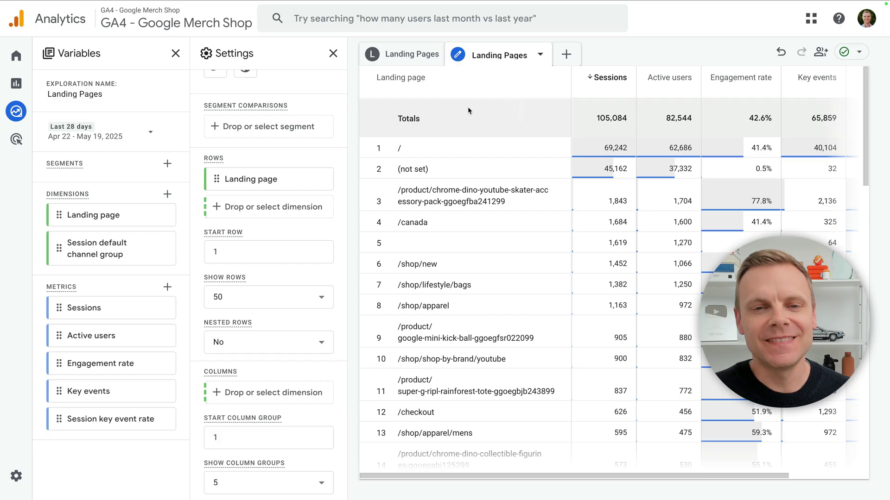
left_click(457, 56)
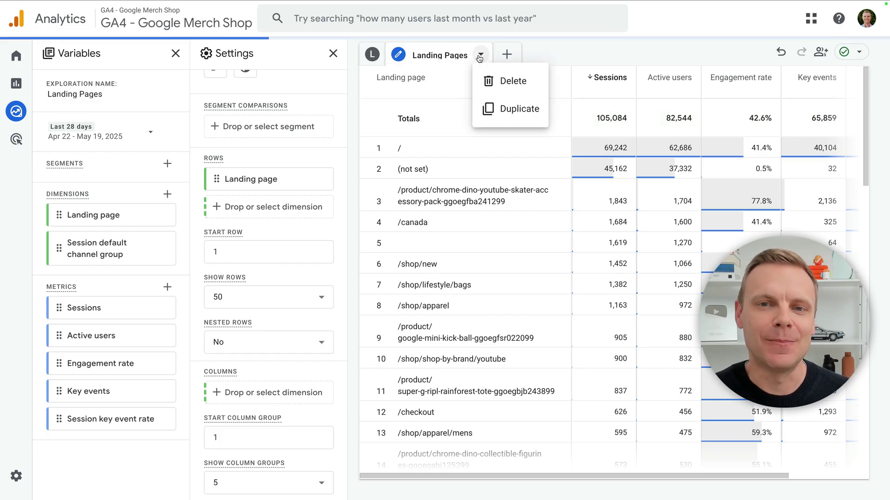
double_click(453, 56)
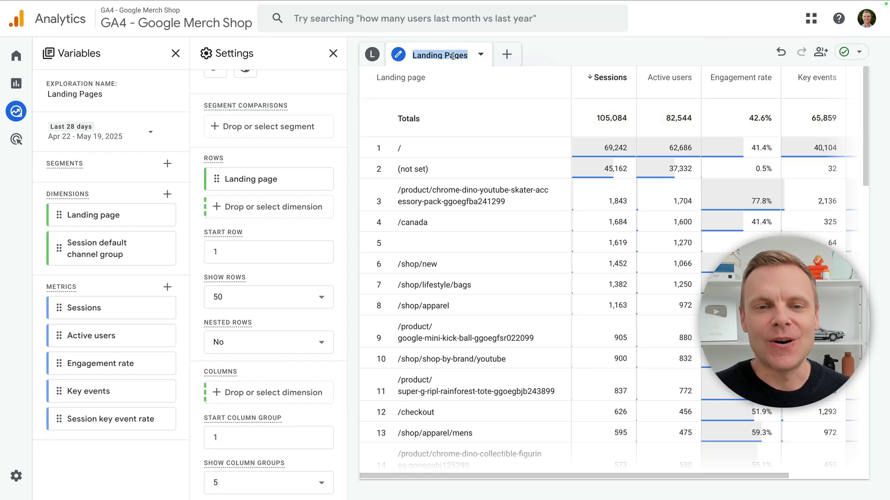
type("Organic S")
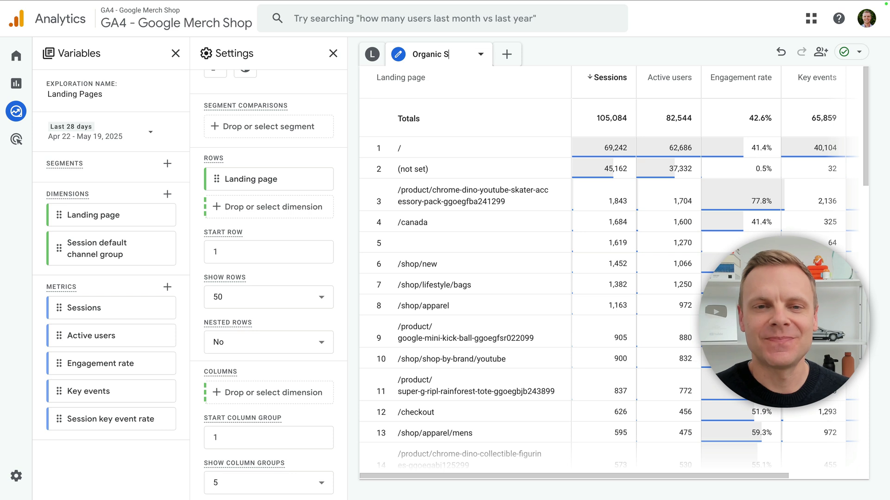
type("earch Landing")
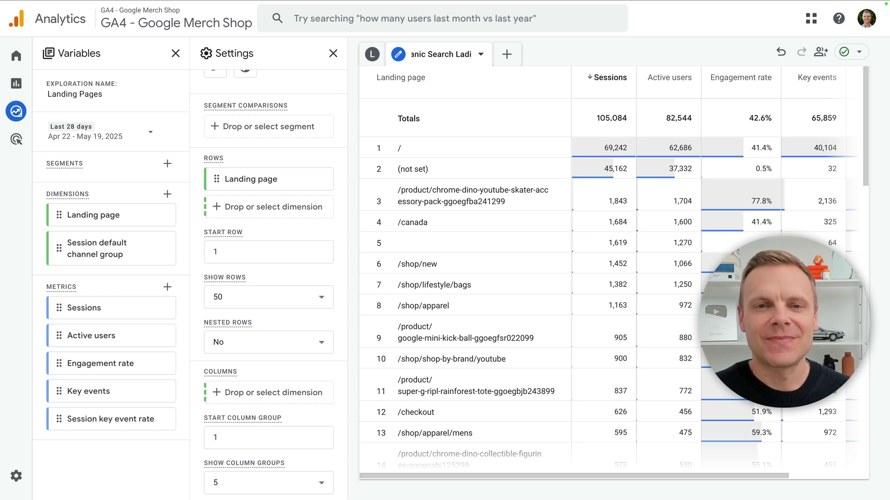
type(" Pages")
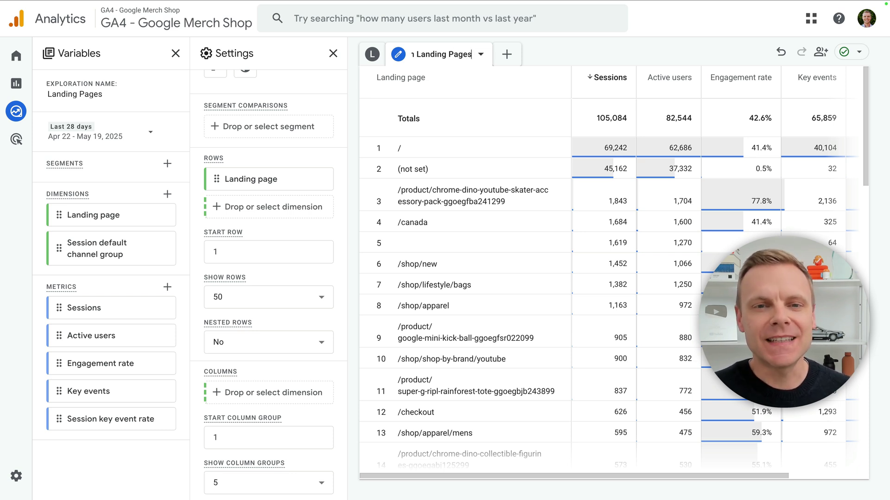
left_click(371, 94)
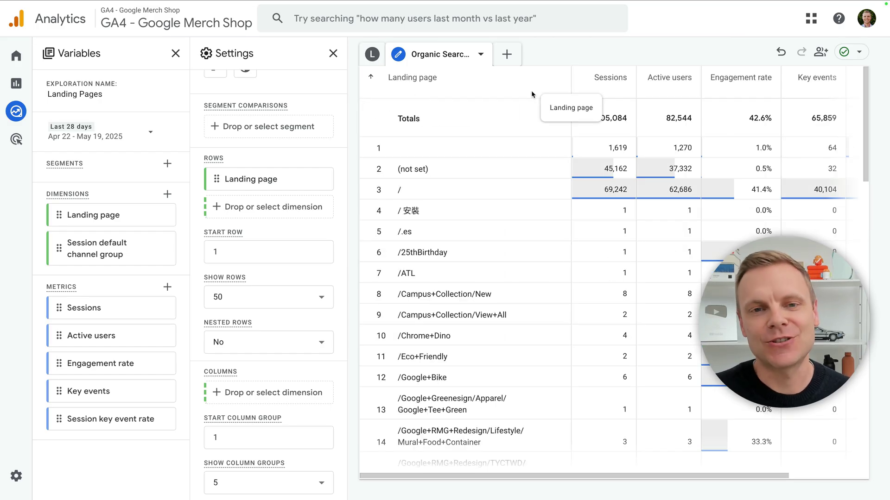
left_click(603, 79)
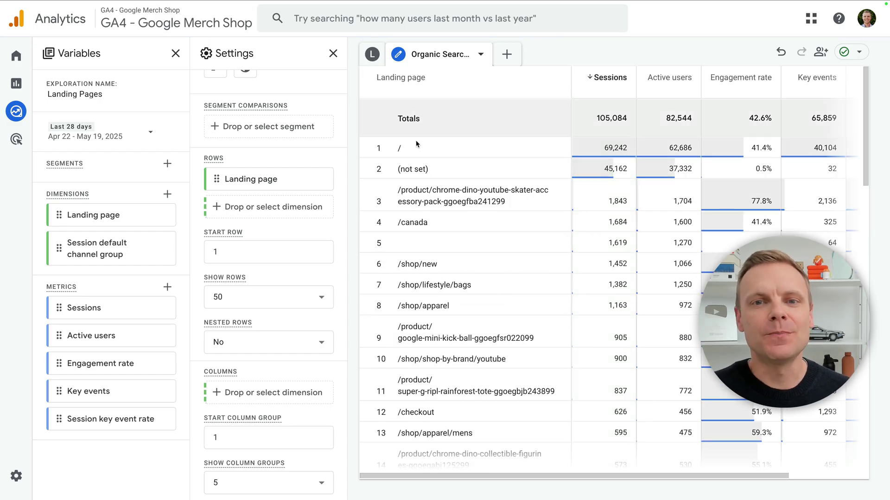
Filter the Organic Search Landing Pages table to rows where Session default channel group exactly matches Organic Search
scroll(306, 217, "down", 6)
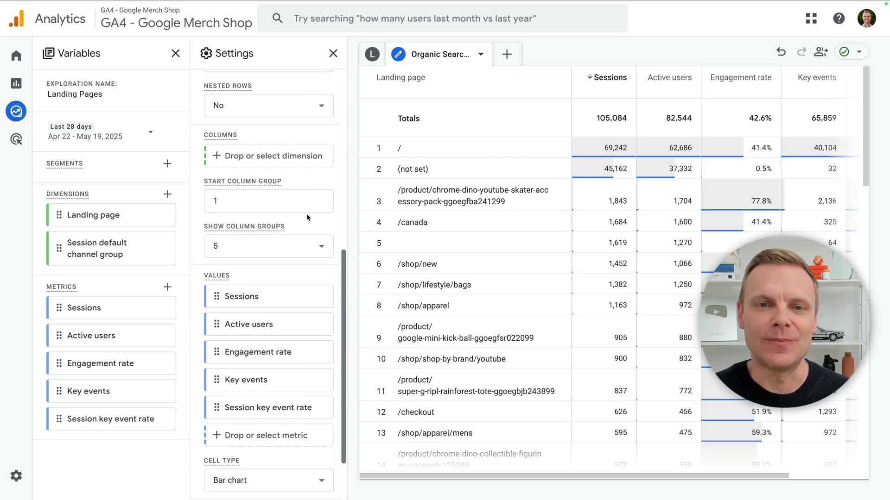
scroll(290, 339, "down", 1)
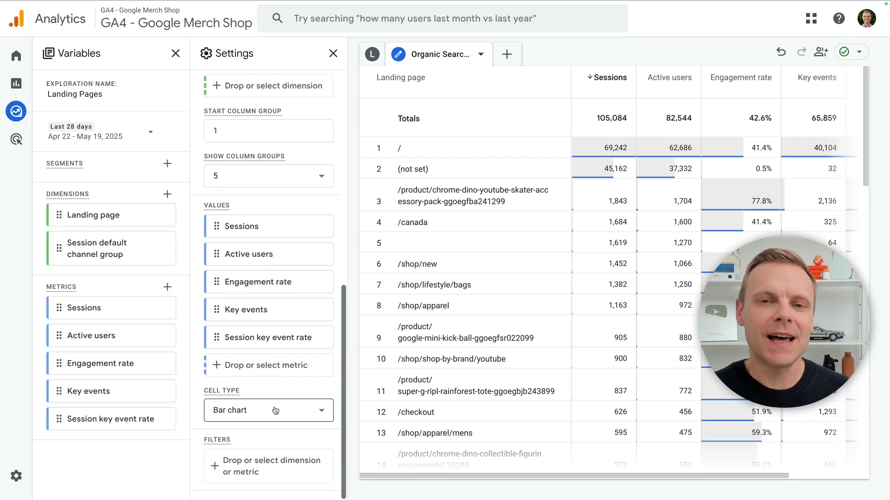
left_click(227, 466)
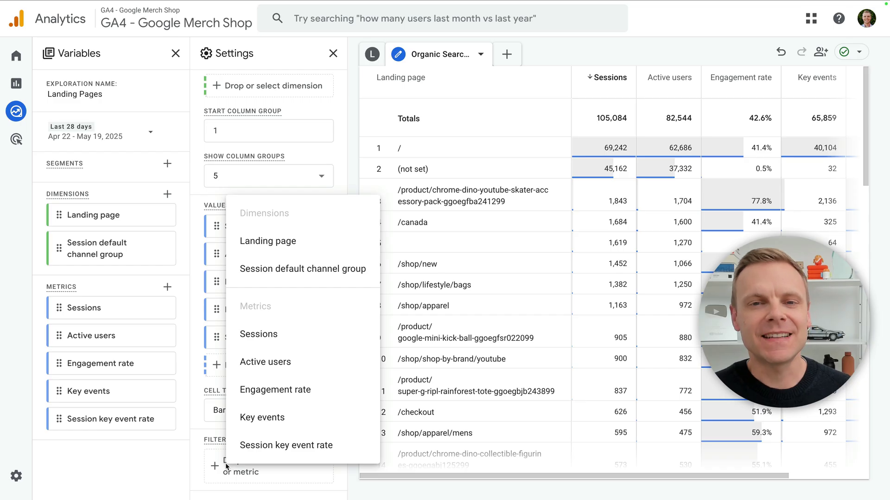
left_click(308, 277)
scroll(290, 388, "down", 2)
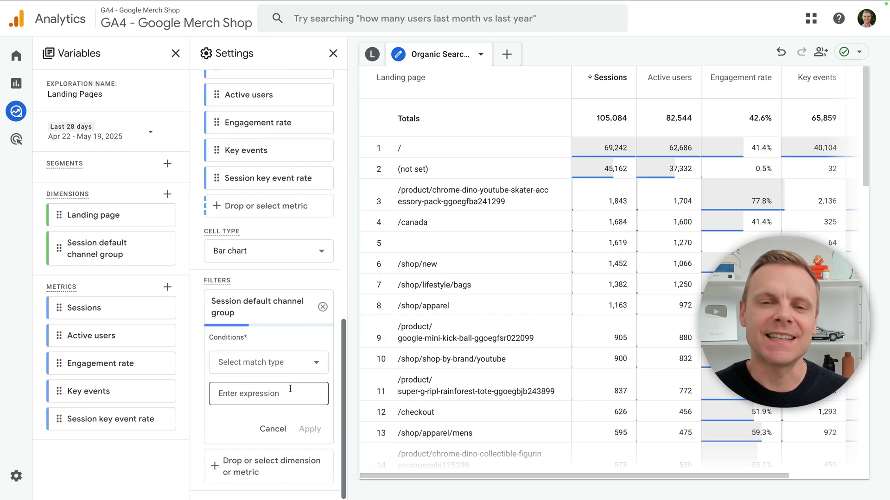
left_click(279, 365)
left_click(284, 210)
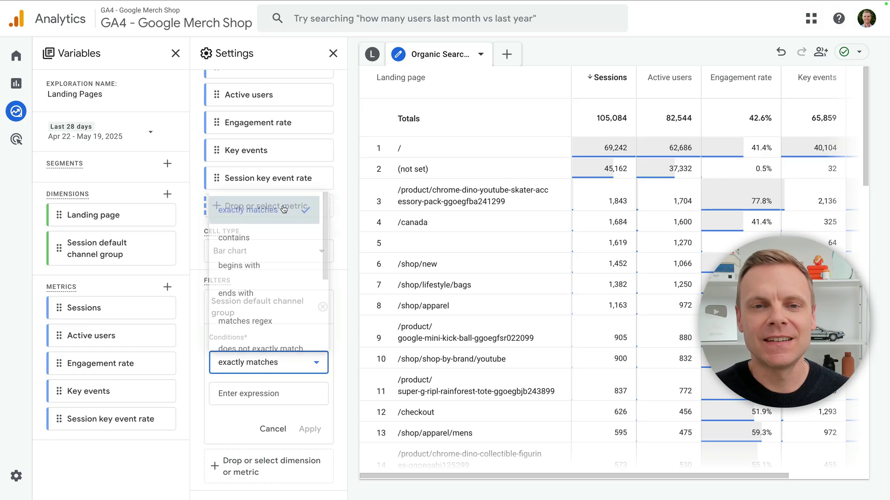
left_click(236, 393)
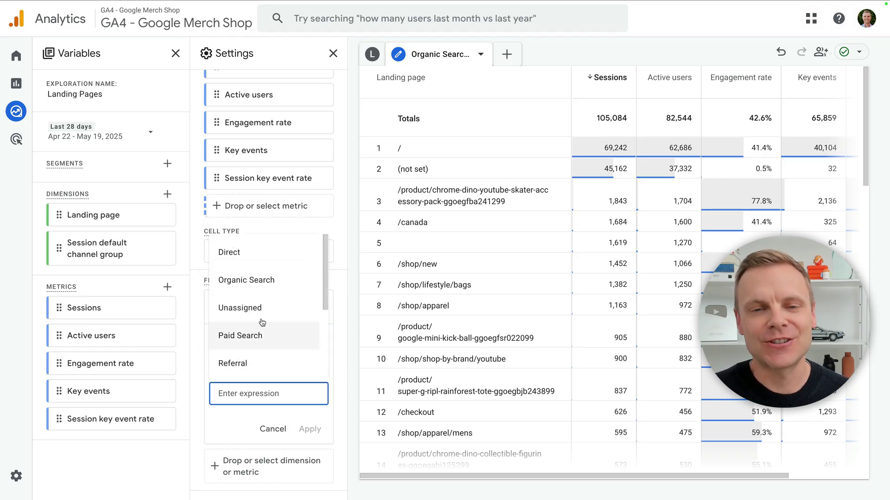
left_click(277, 280)
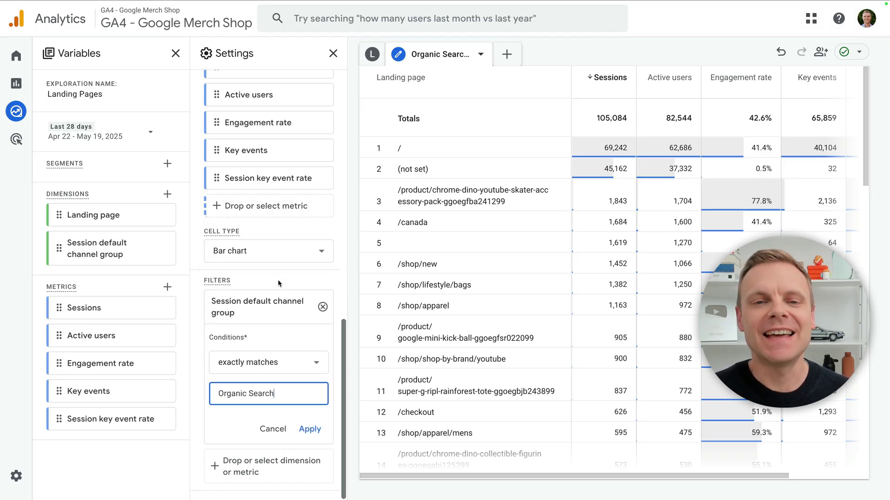
left_click(310, 427)
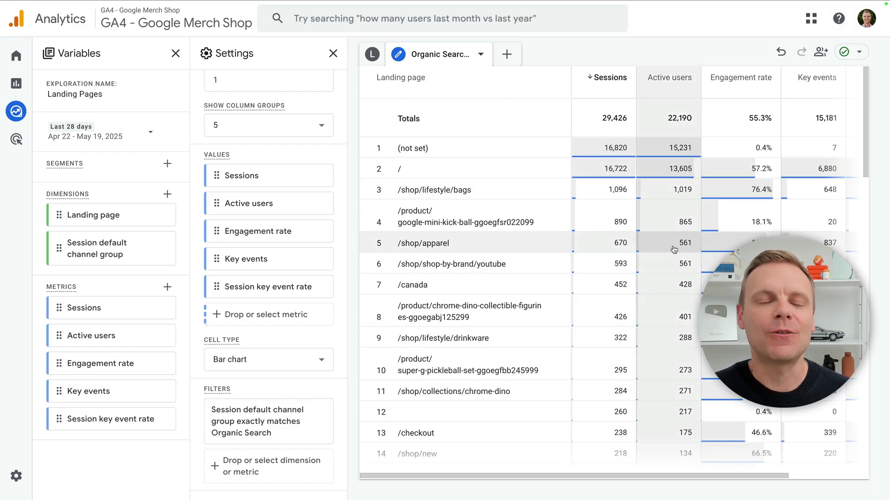
scroll(642, 241, "right", 3)
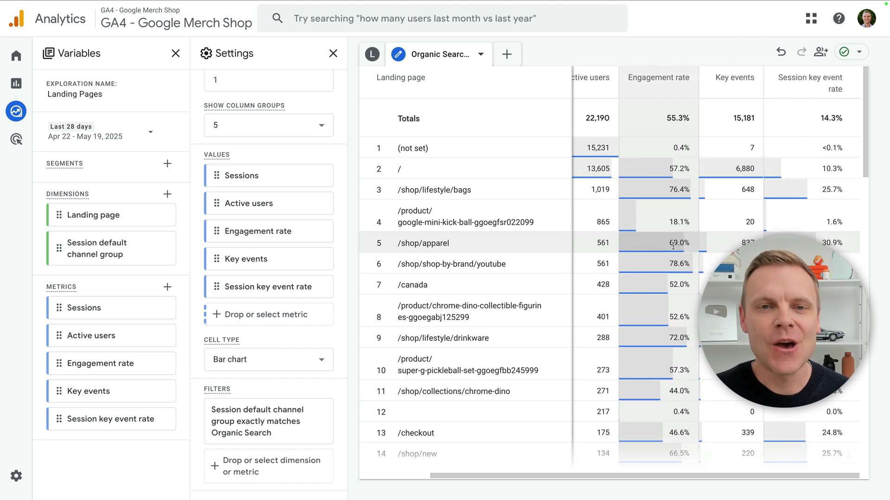
scroll(672, 246, "left", 3)
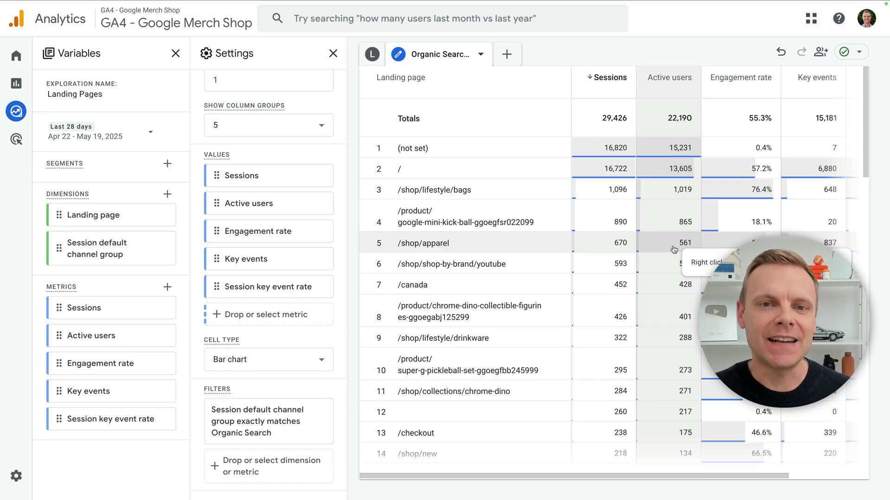
left_click(257, 466)
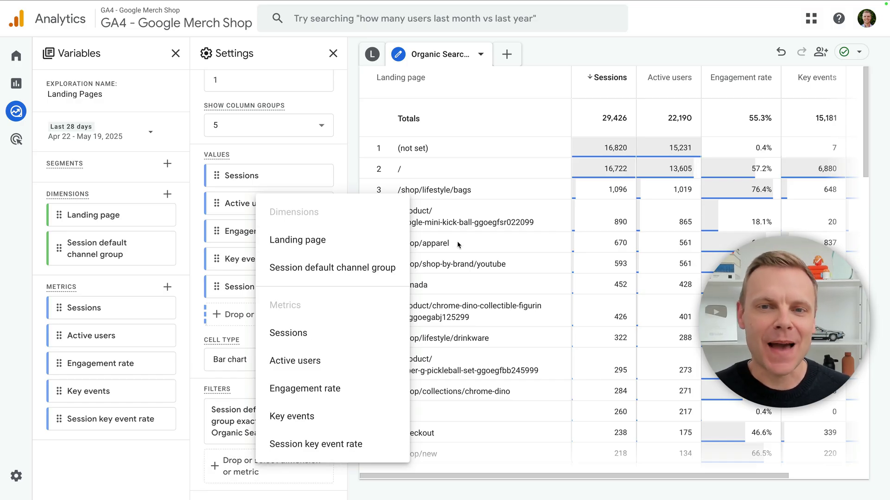
left_click(477, 244)
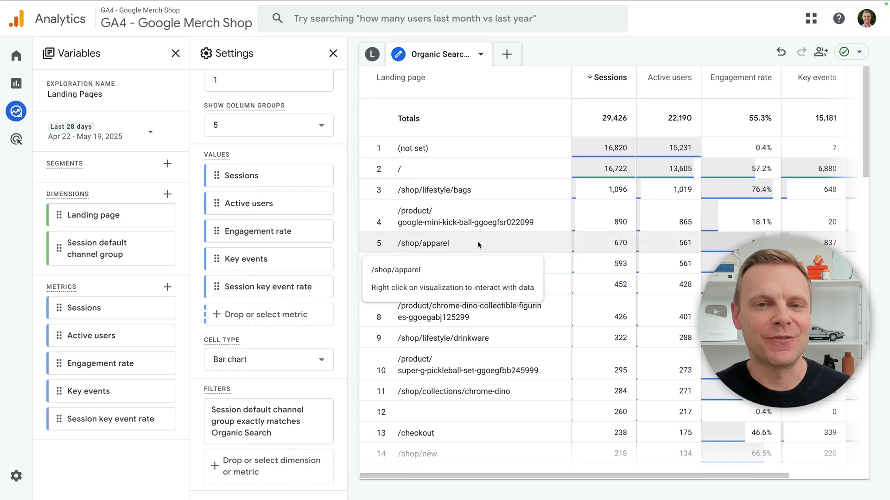